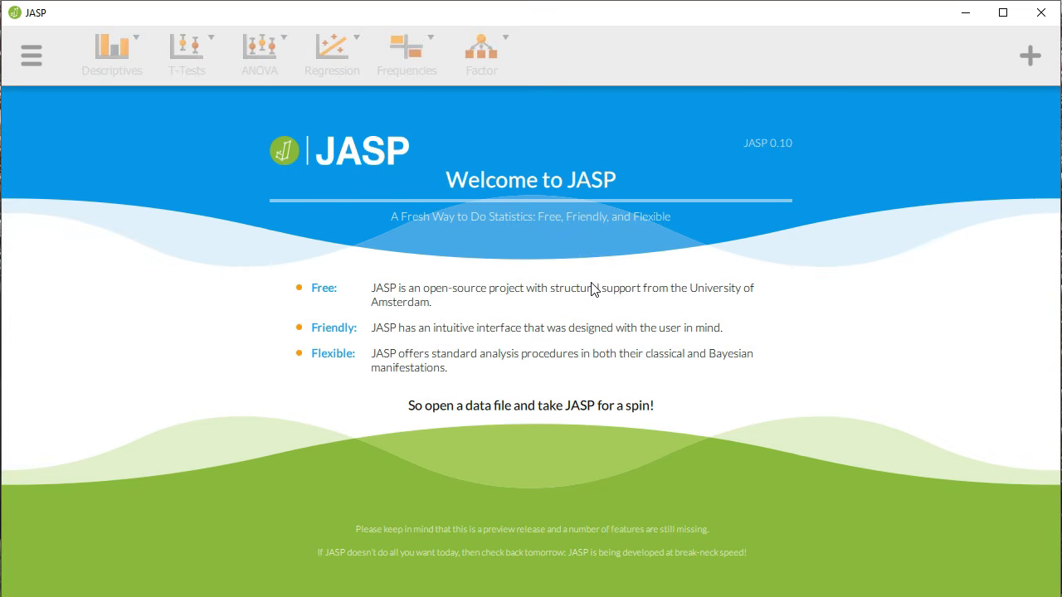
# Step: Open the recent data file W14-S14_594RR_DPProject_EDITFORJASP.csv
pyautogui.click(32, 55)
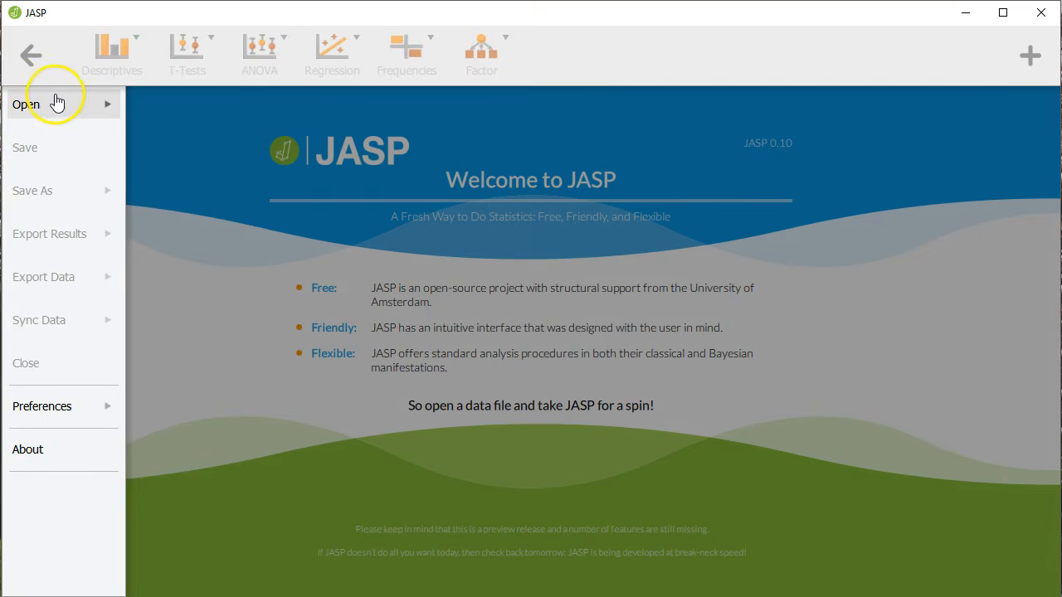
pyautogui.click(57, 103)
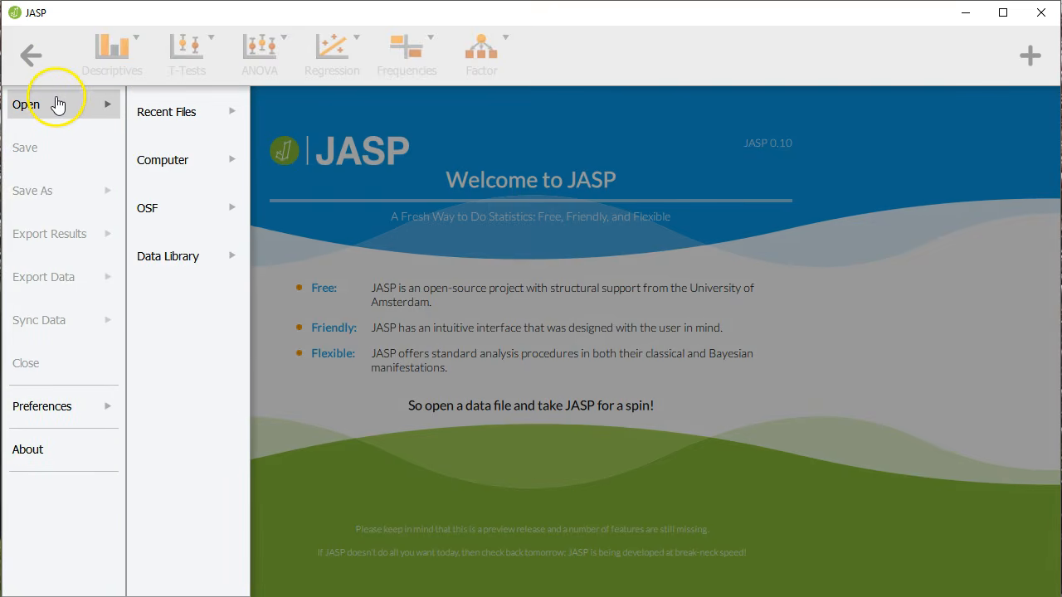
pyautogui.click(203, 125)
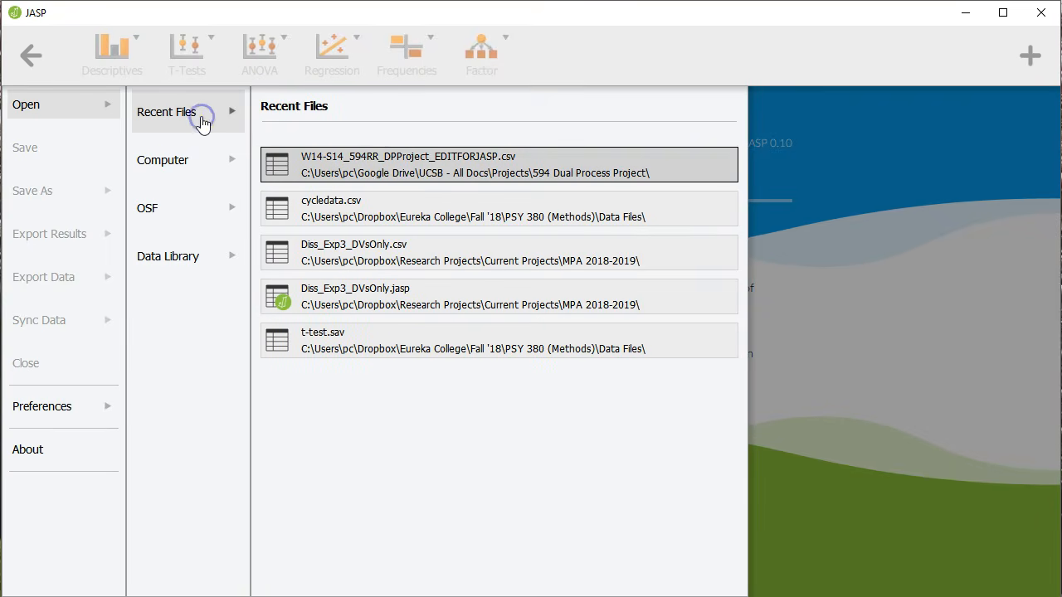
pyautogui.click(403, 170)
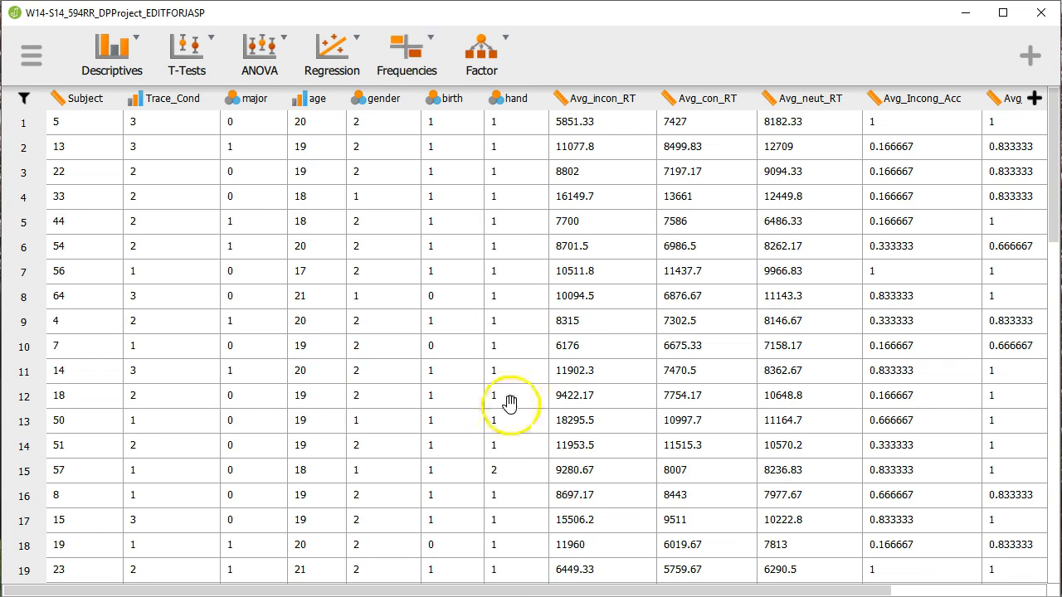
pyautogui.click(445, 456)
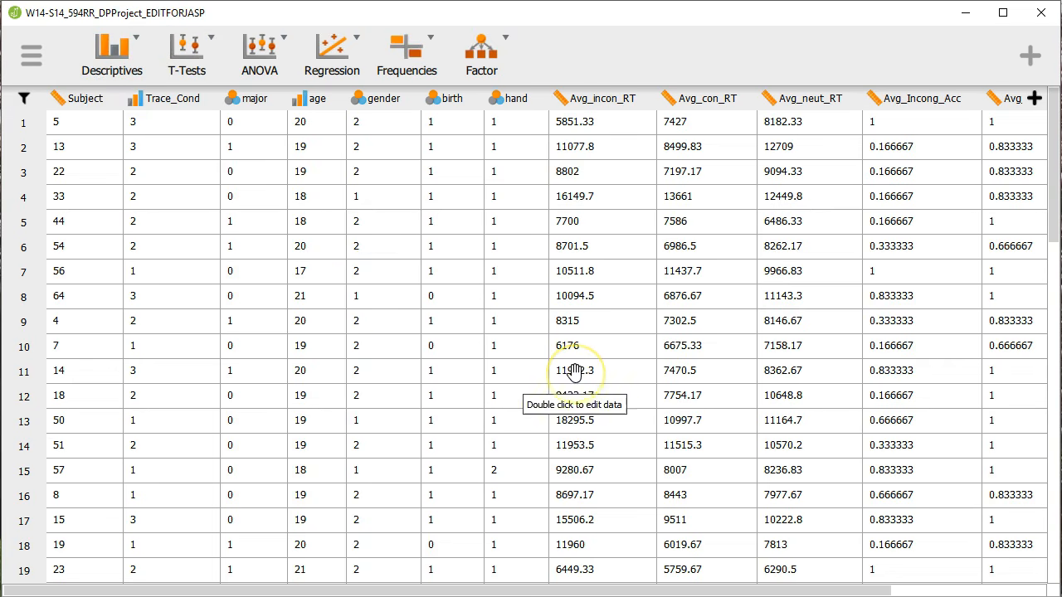
pyautogui.click(429, 336)
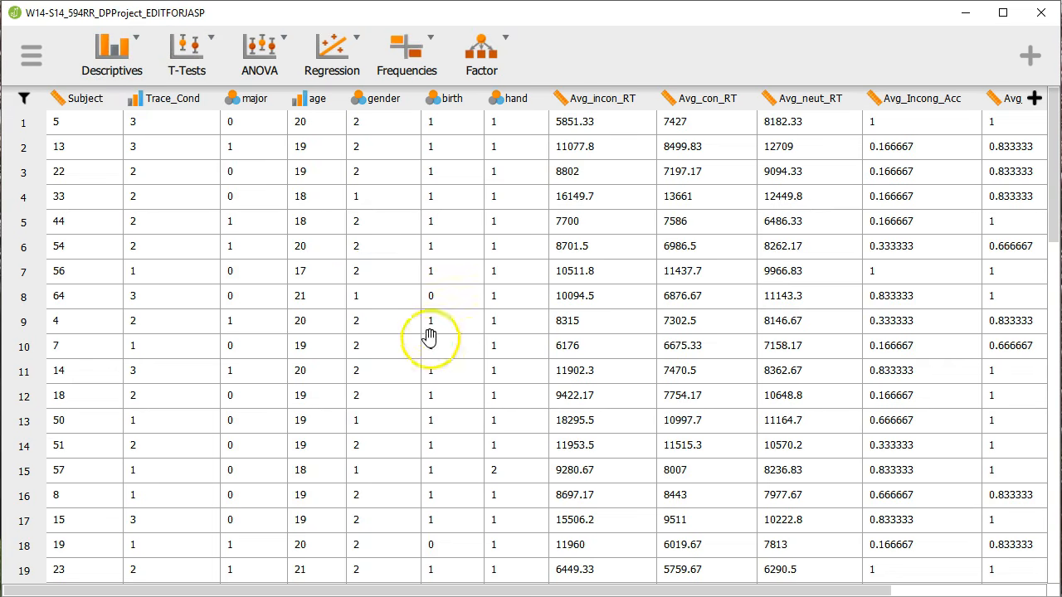
# Step: Label the Trace_Cond values 1, 2 and 3 as Fluent, Disfluent and Control
pyautogui.click(175, 105)
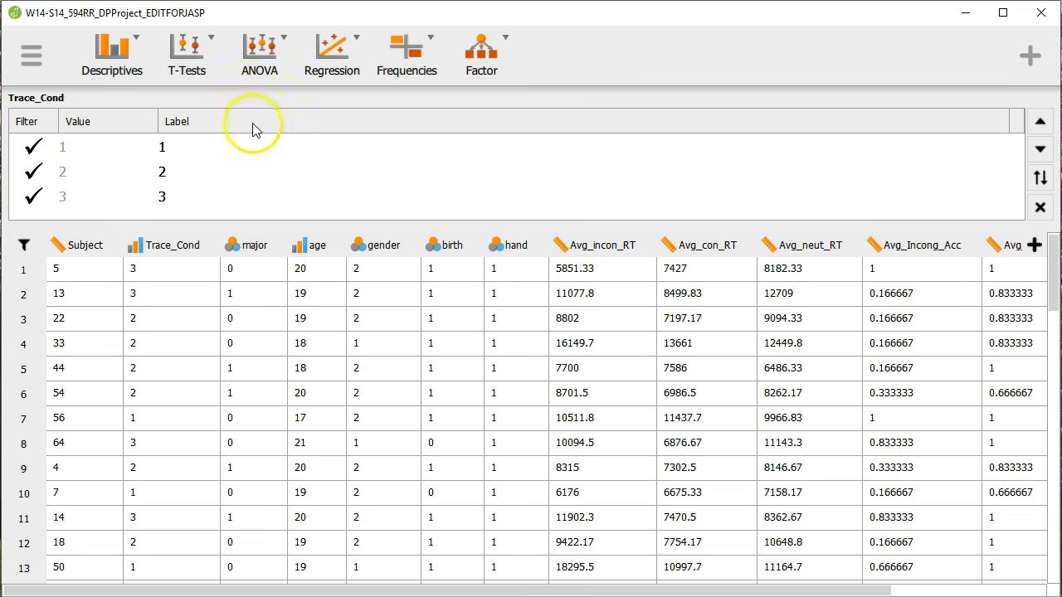
pyautogui.click(203, 148)
pyautogui.doubleClick(162, 147)
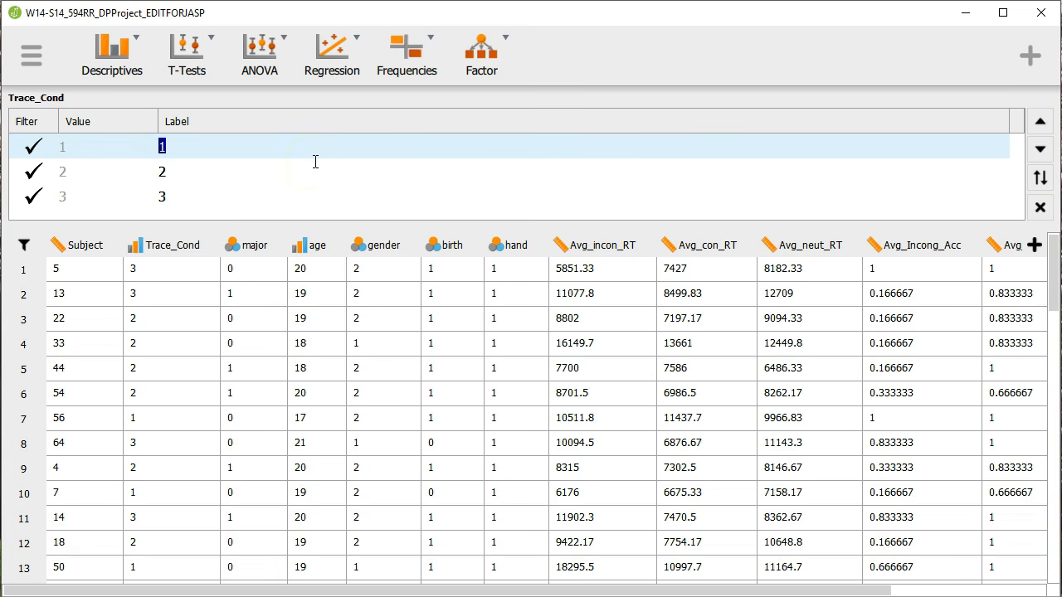
pyautogui.write('Fluent')
pyautogui.press('Return')
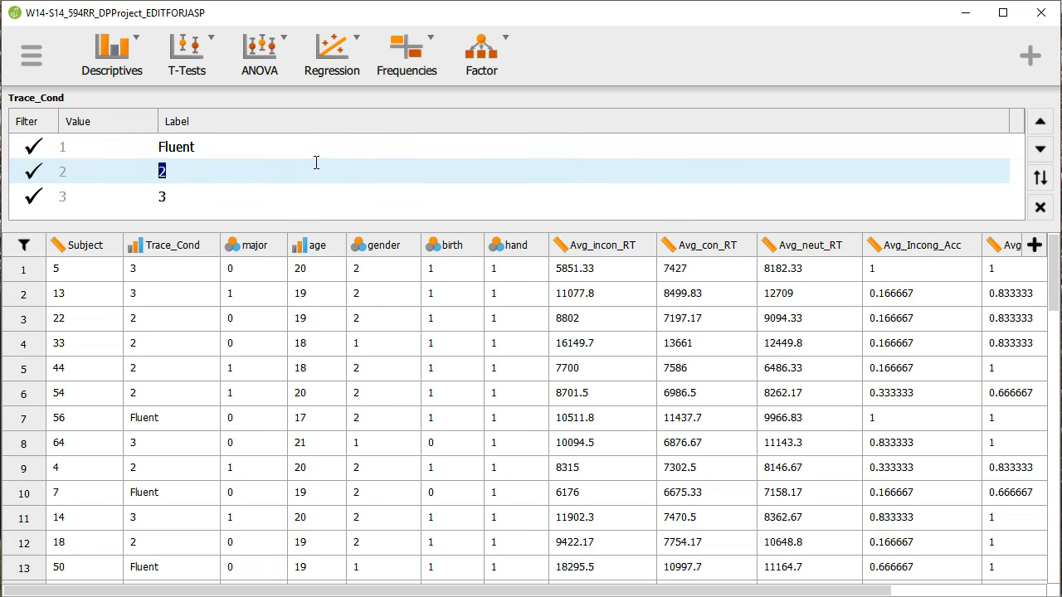
pyautogui.write('Disfluent')
pyautogui.click(265, 195)
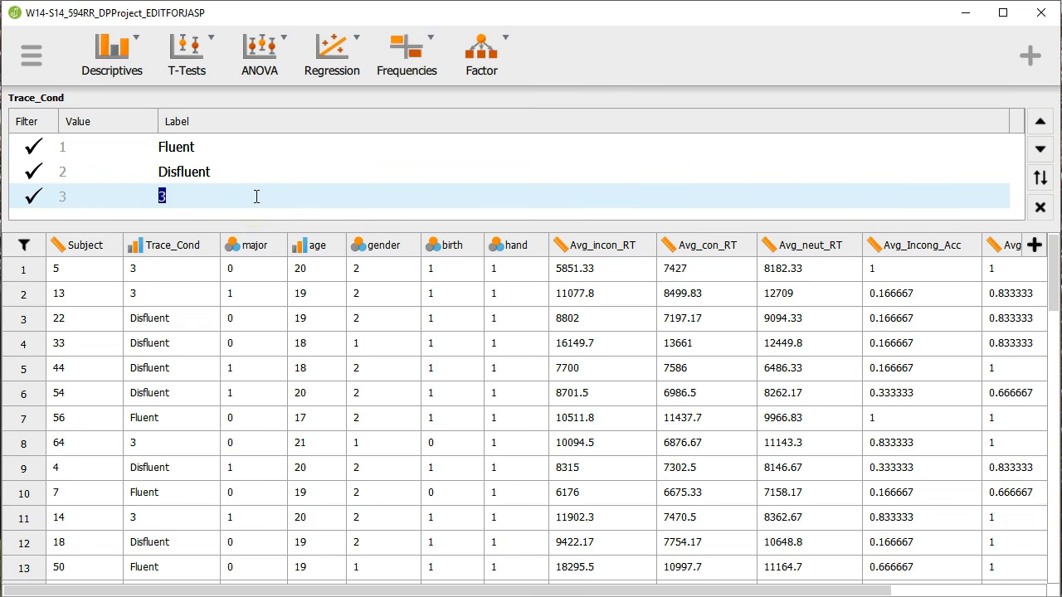
pyautogui.write('Control')
pyautogui.click(263, 213)
pyautogui.click(293, 204)
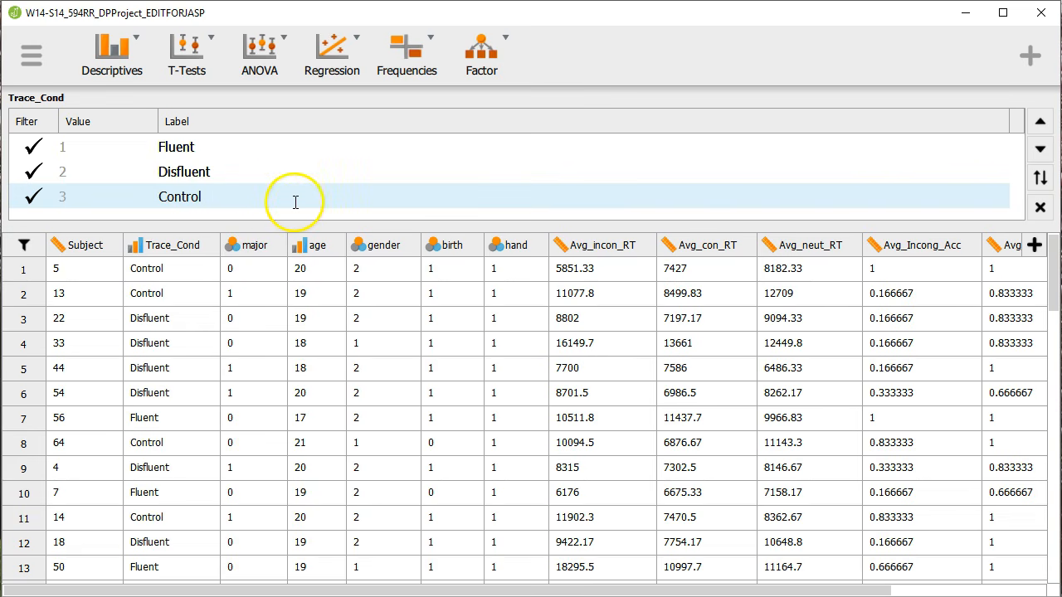
pyautogui.click(202, 210)
pyautogui.click(285, 168)
pyautogui.click(285, 144)
pyautogui.click(286, 189)
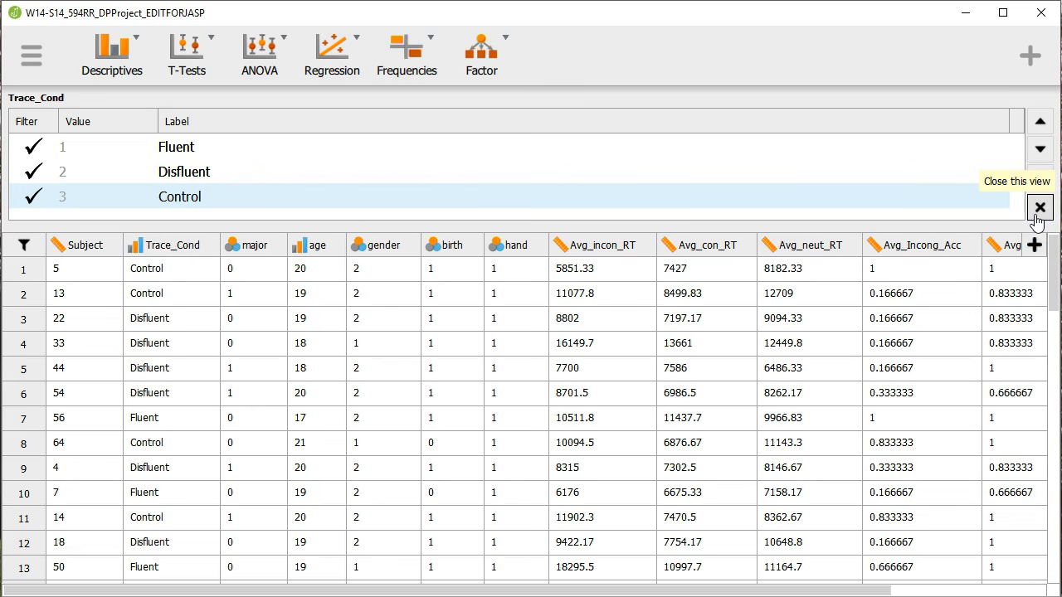
# Step: Try reversing the order of the Trace_Cond labels, restore the original order and close the label view
pyautogui.click(1042, 126)
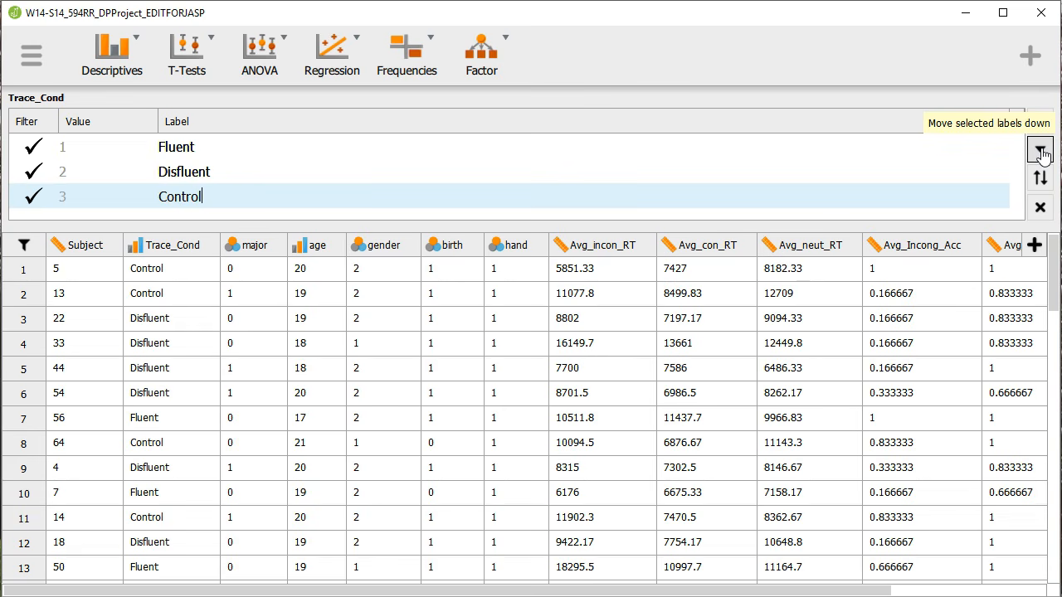
pyautogui.click(1040, 179)
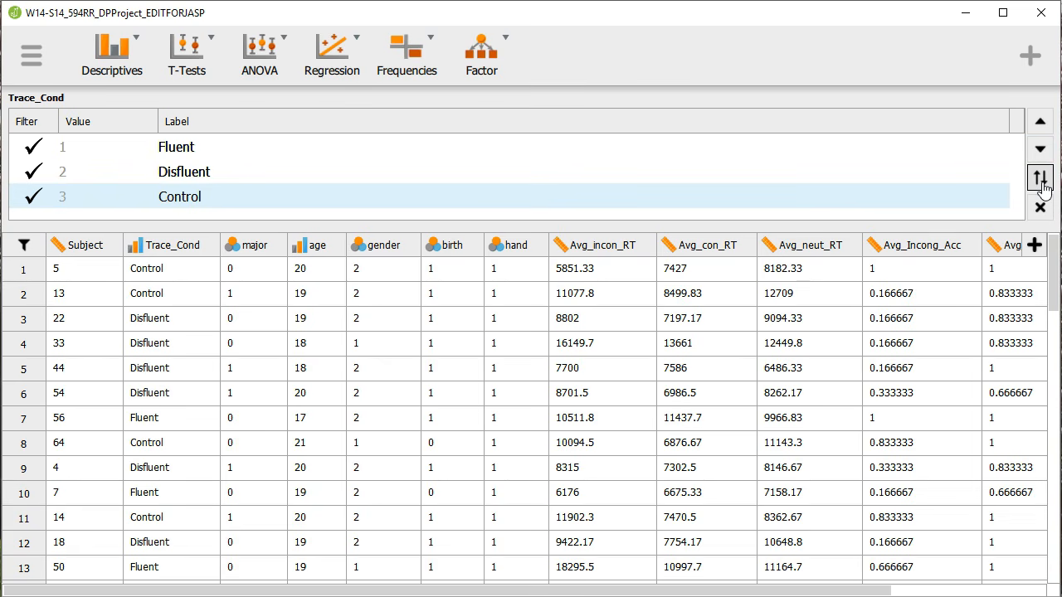
pyautogui.click(1040, 178)
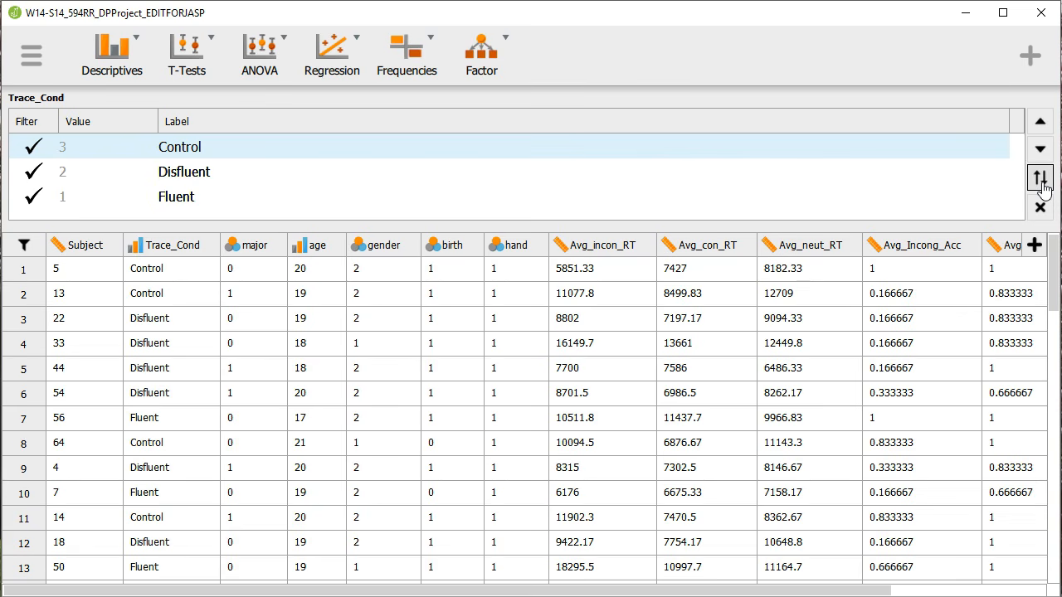
pyautogui.click(1041, 179)
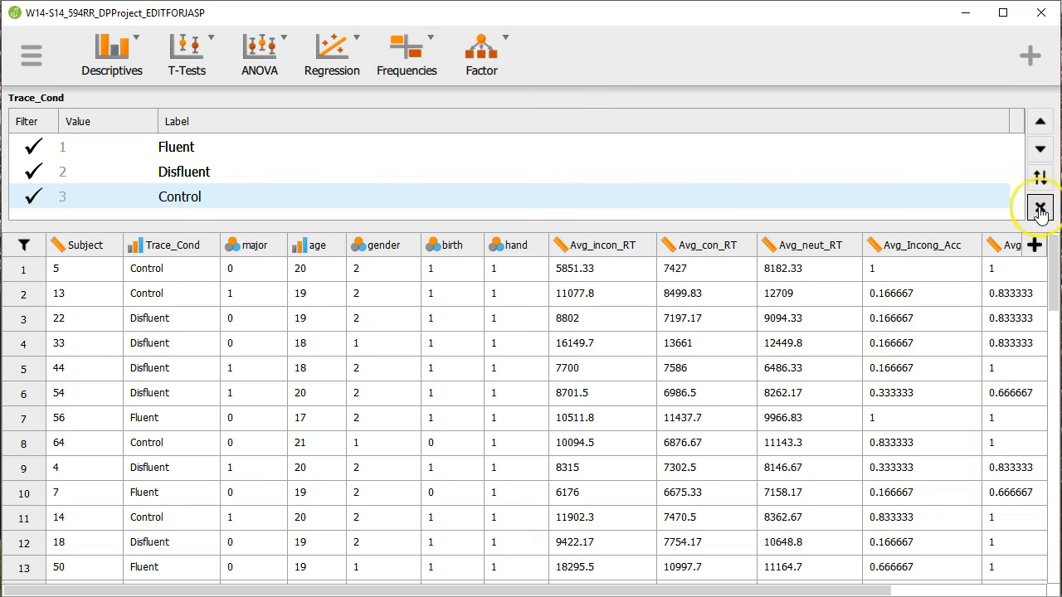
pyautogui.click(1039, 207)
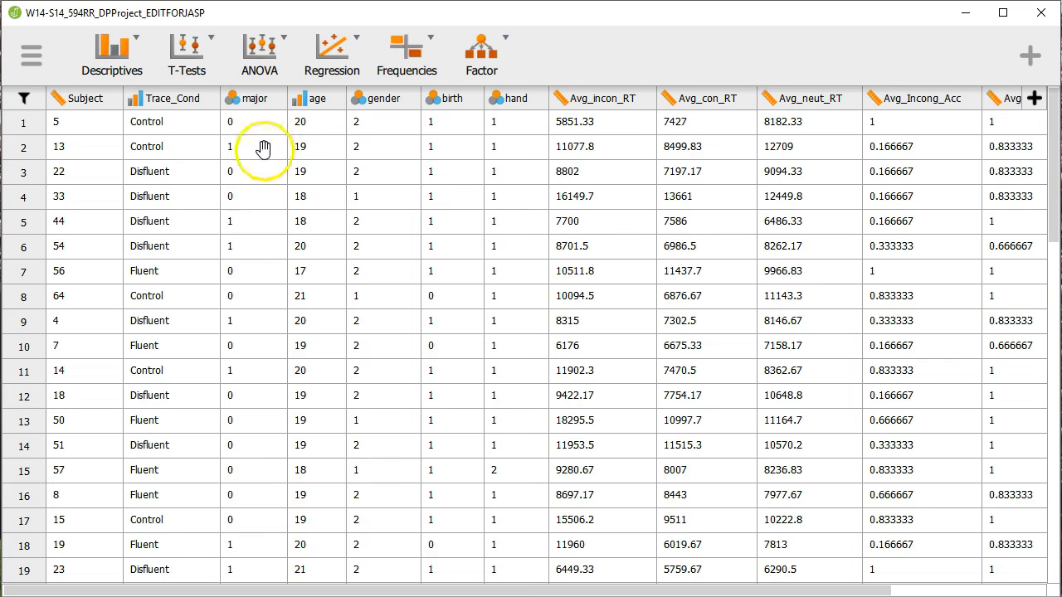
# Step: Label the major values 0 and 1 as Non-Psychology Major and Psychology Major, and close the label view
pyautogui.click(260, 108)
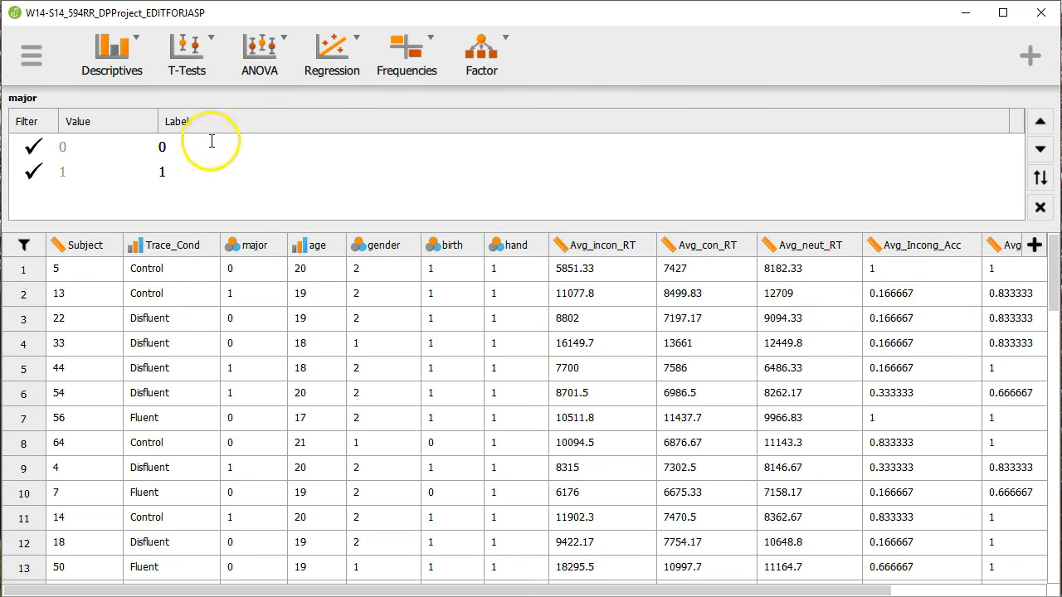
pyautogui.click(206, 145)
pyautogui.moveTo(207, 145); pyautogui.dragTo(130, 145)
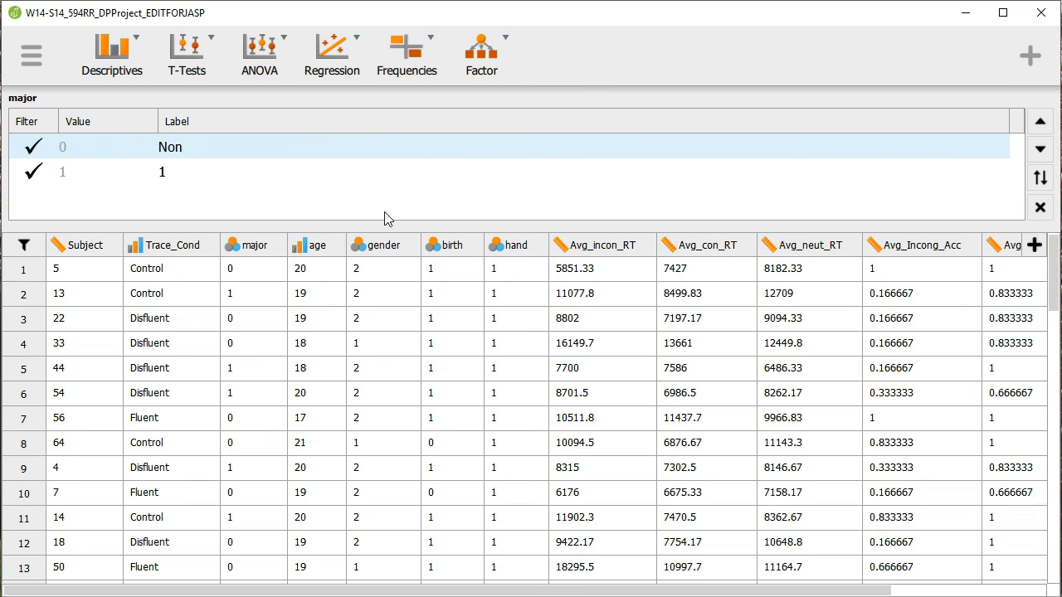
pyautogui.write('logy Major')
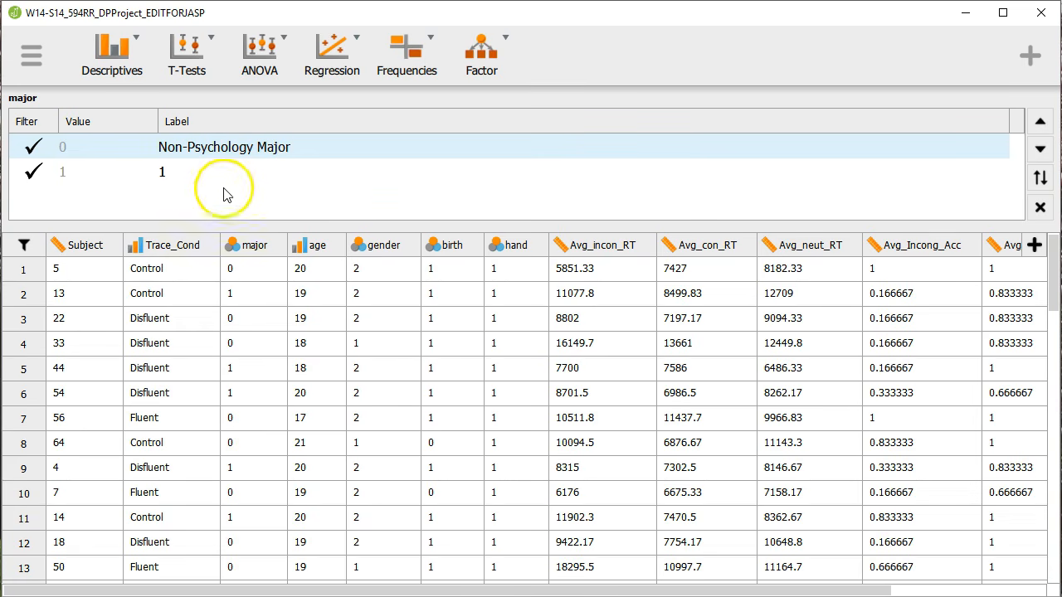
pyautogui.click(197, 166)
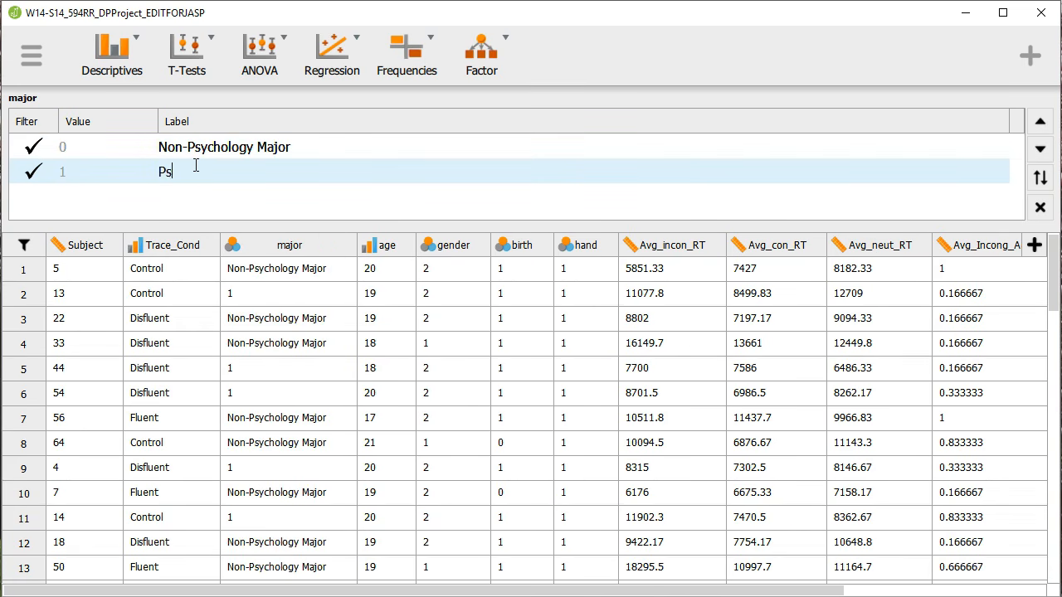
pyautogui.write('Psychology M')
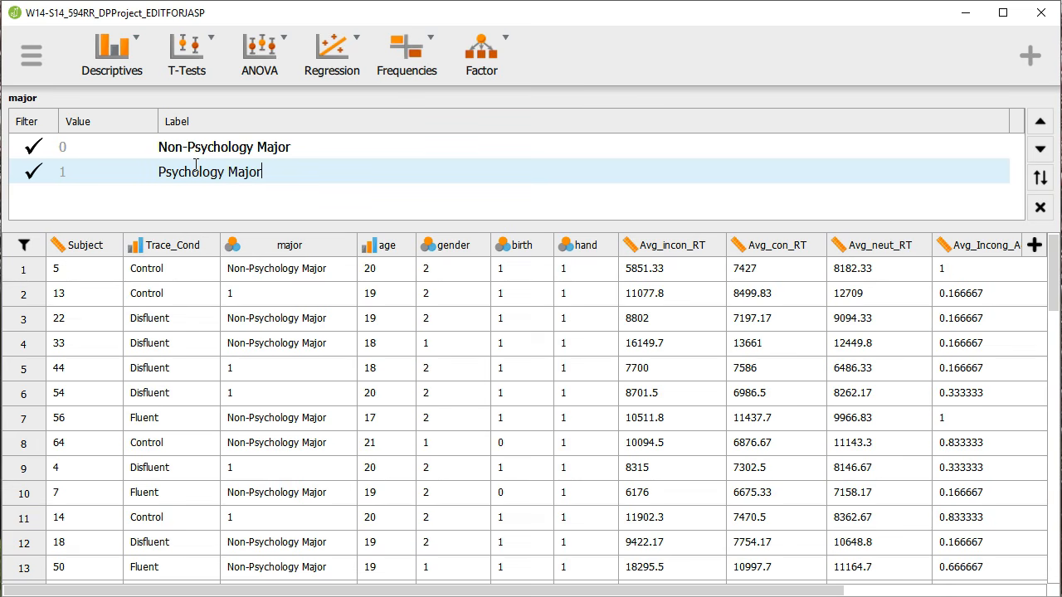
pyautogui.write('ajor')
pyautogui.click(204, 200)
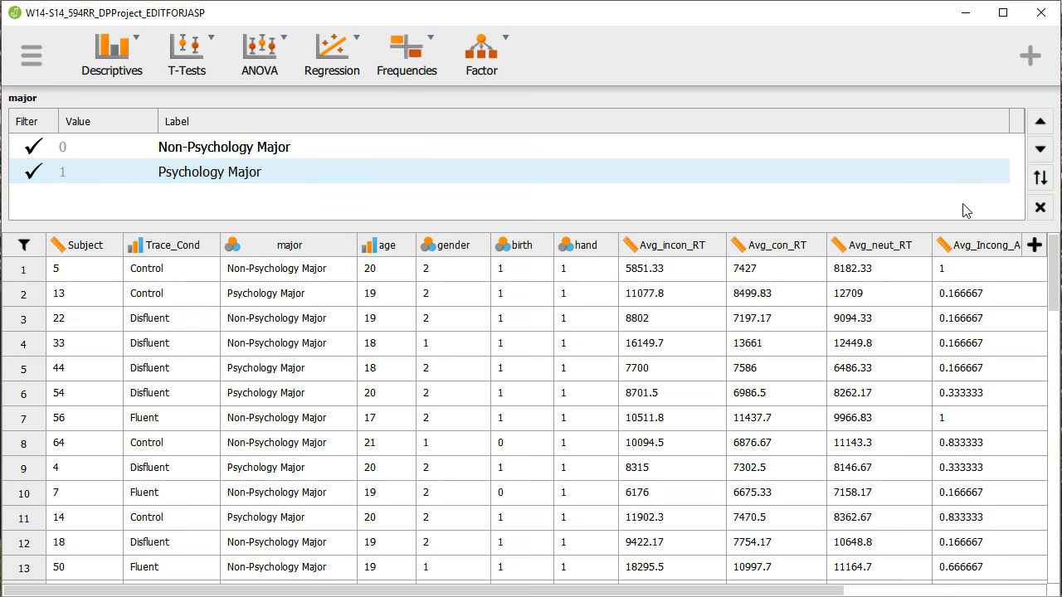
pyautogui.click(1040, 208)
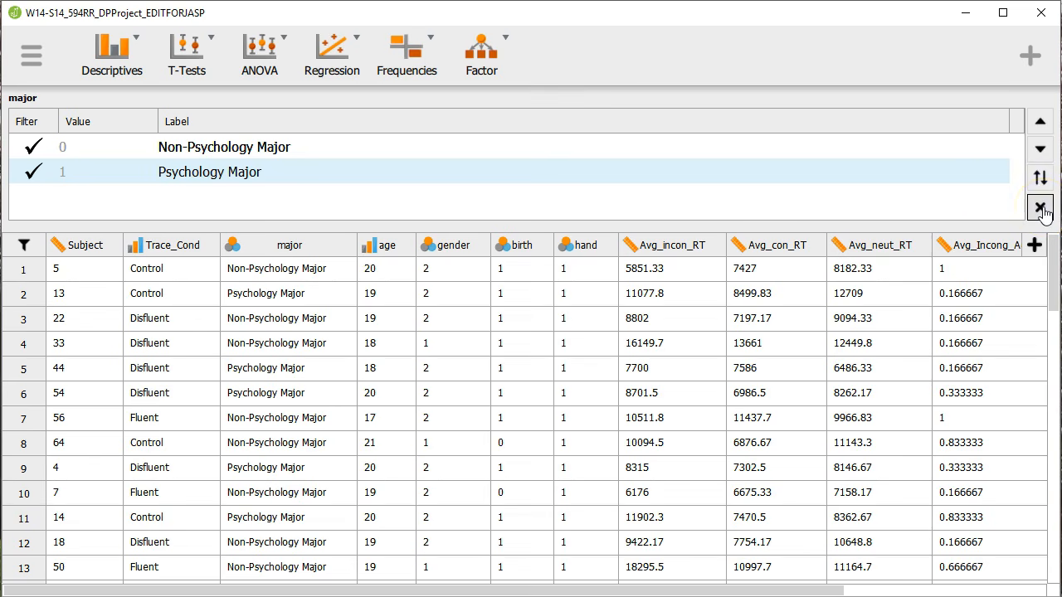
pyautogui.click(1041, 207)
# Step: Label the gender values 1 and 2 as Male and Female, and close the label view
pyautogui.scroll(-2, 409, 305)
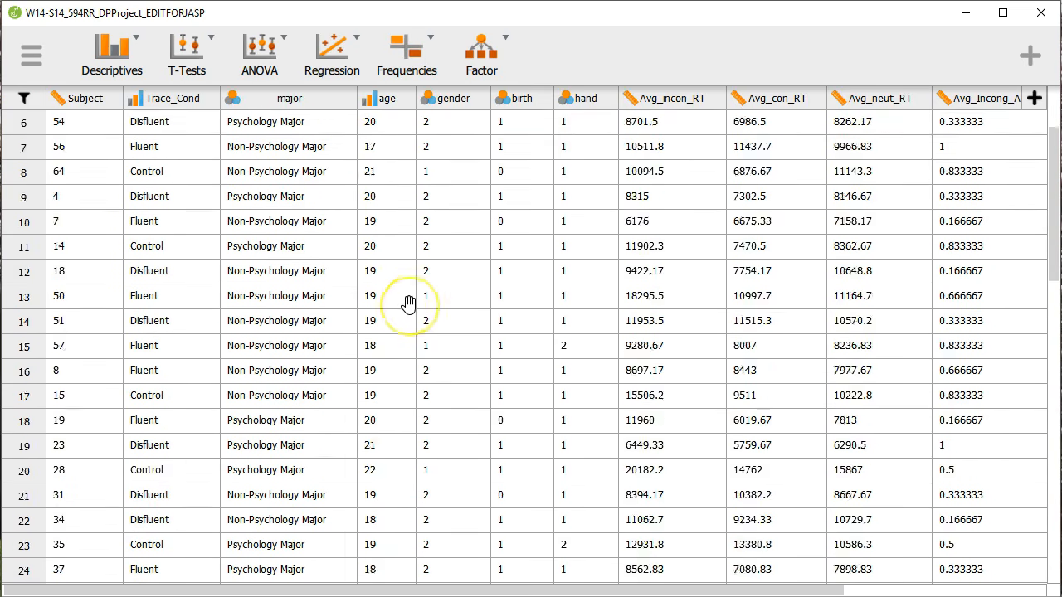
pyautogui.scroll(-11, 409, 304)
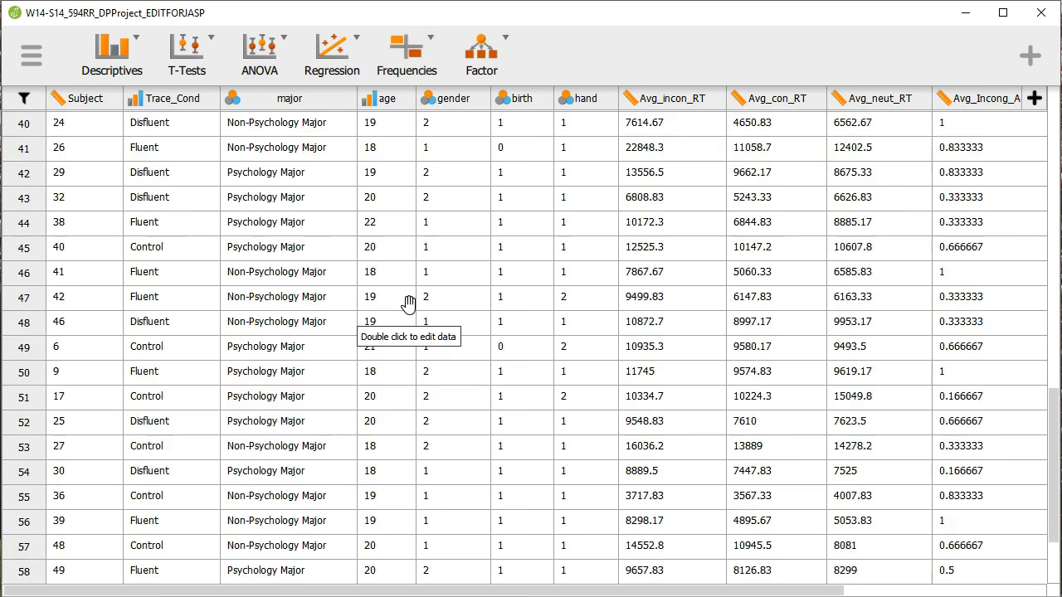
pyautogui.scroll(13, 409, 305)
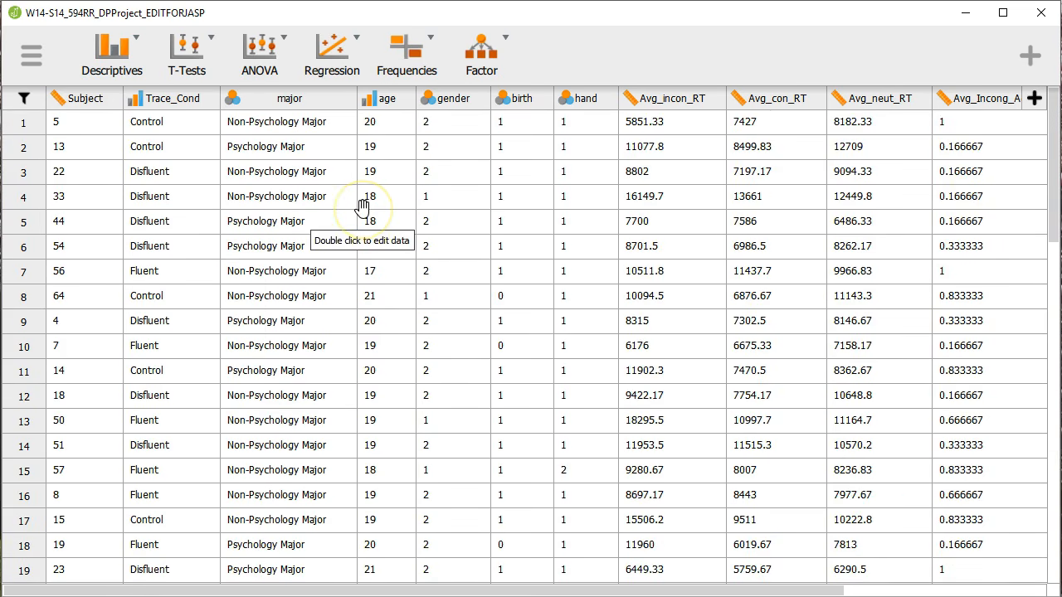
pyautogui.click(451, 108)
pyautogui.doubleClick(176, 147)
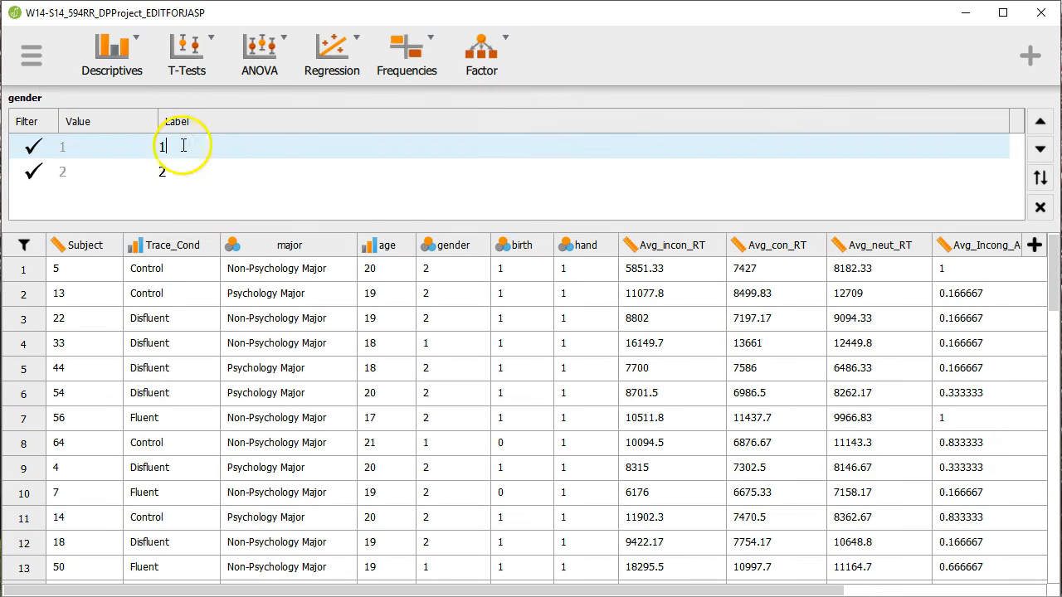
pyautogui.write('Male')
pyautogui.click(191, 177)
pyautogui.doubleClick(131, 169)
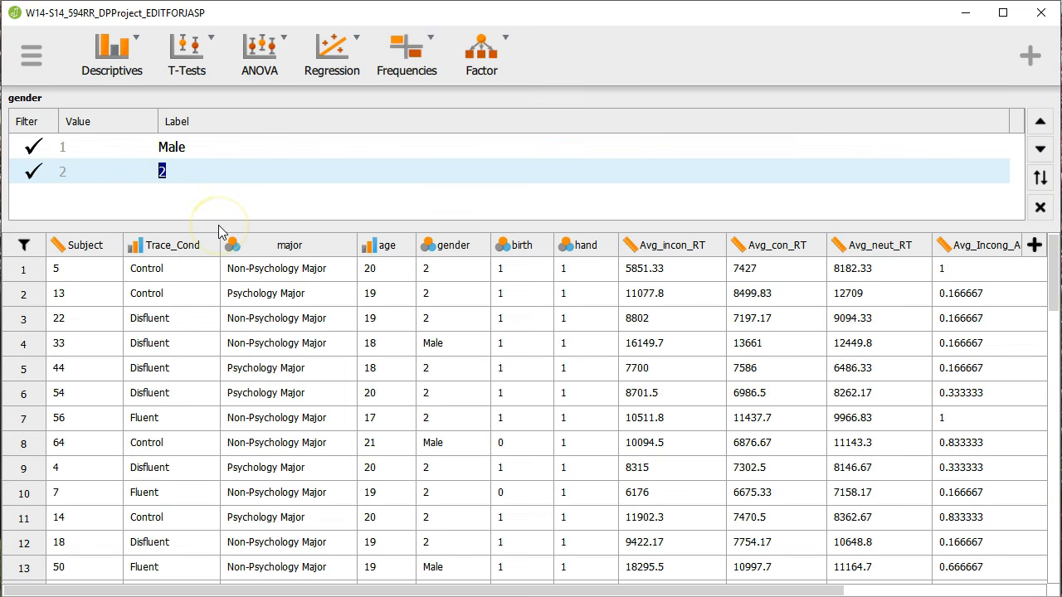
pyautogui.press('Return')
pyautogui.moveTo(210, 231)
pyautogui.mouseDown()
pyautogui.moveTo(517, 215)
pyautogui.moveTo(933, 223)
pyautogui.mouseUp()
pyautogui.click(716, 147)
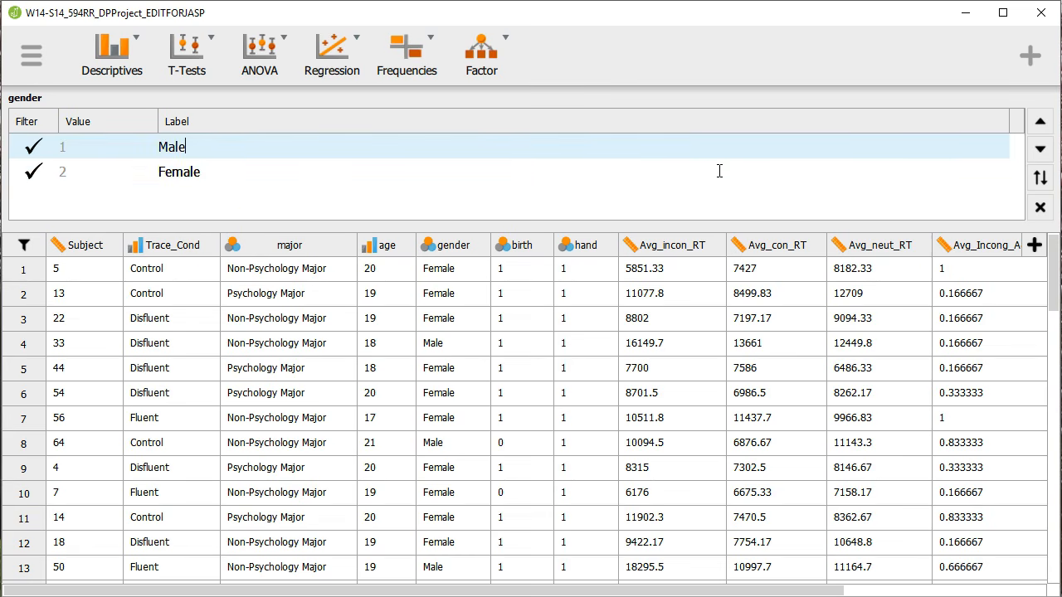
pyautogui.click(1040, 208)
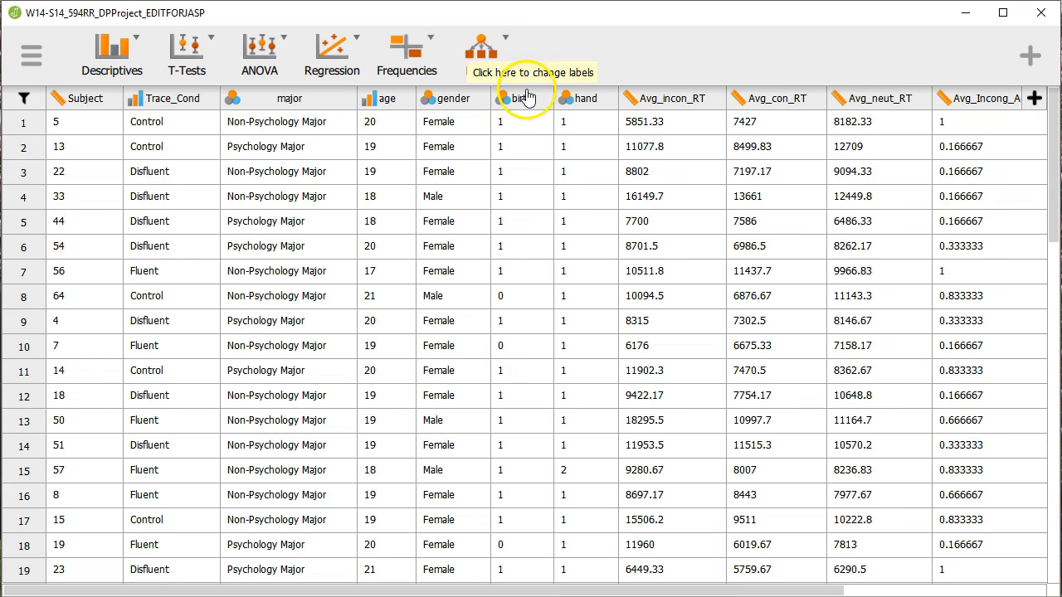
# Step: Label the hand values 1 and 2 as Right-handed and Left-handed
pyautogui.click(588, 99)
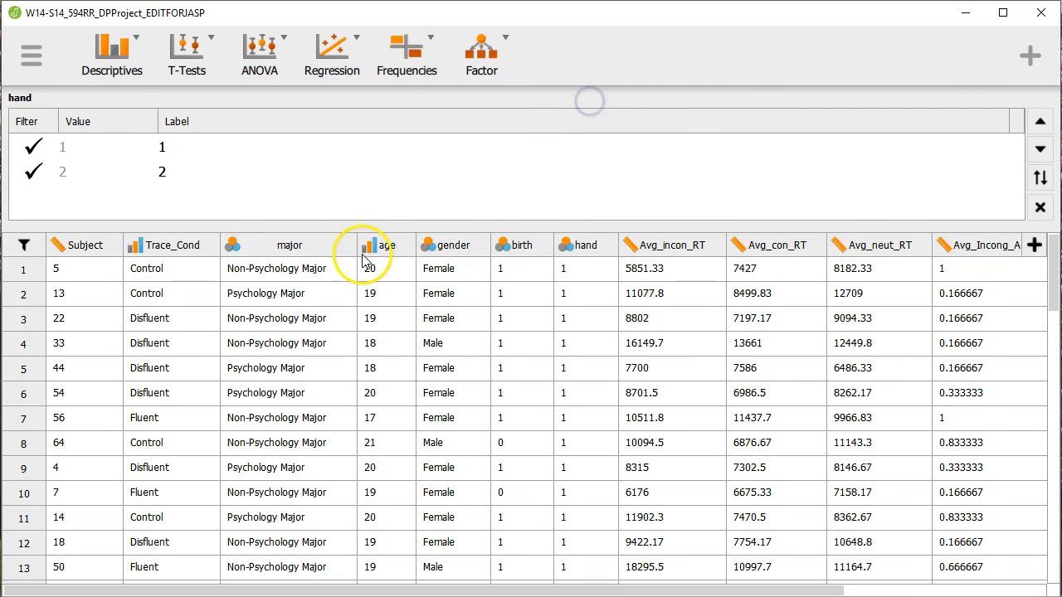
pyautogui.click(191, 148)
pyautogui.doubleClick(190, 149)
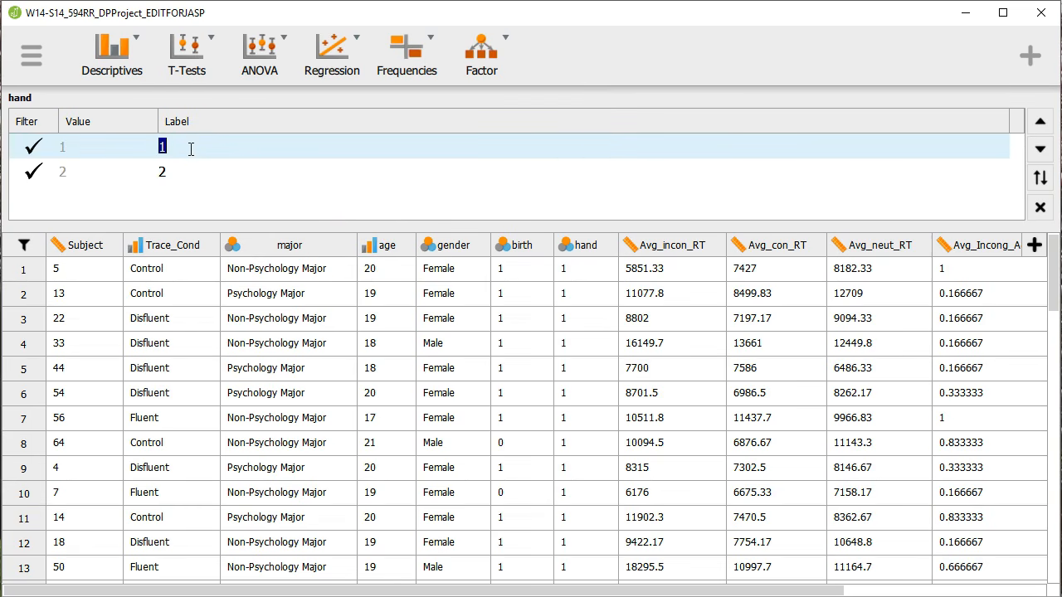
pyautogui.scroll(-4, 591, 304)
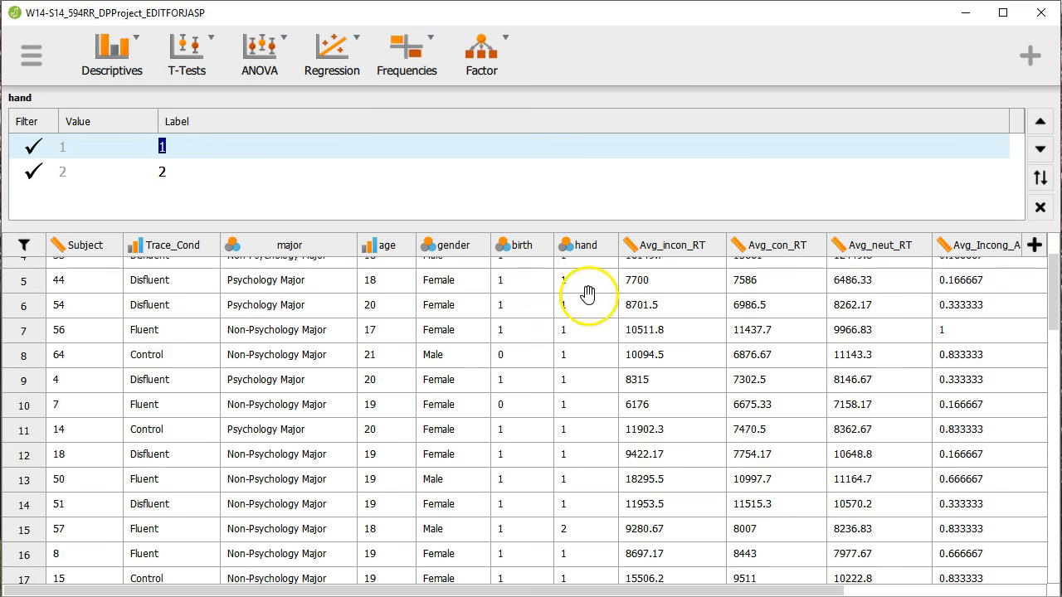
pyautogui.scroll(-6, 591, 310)
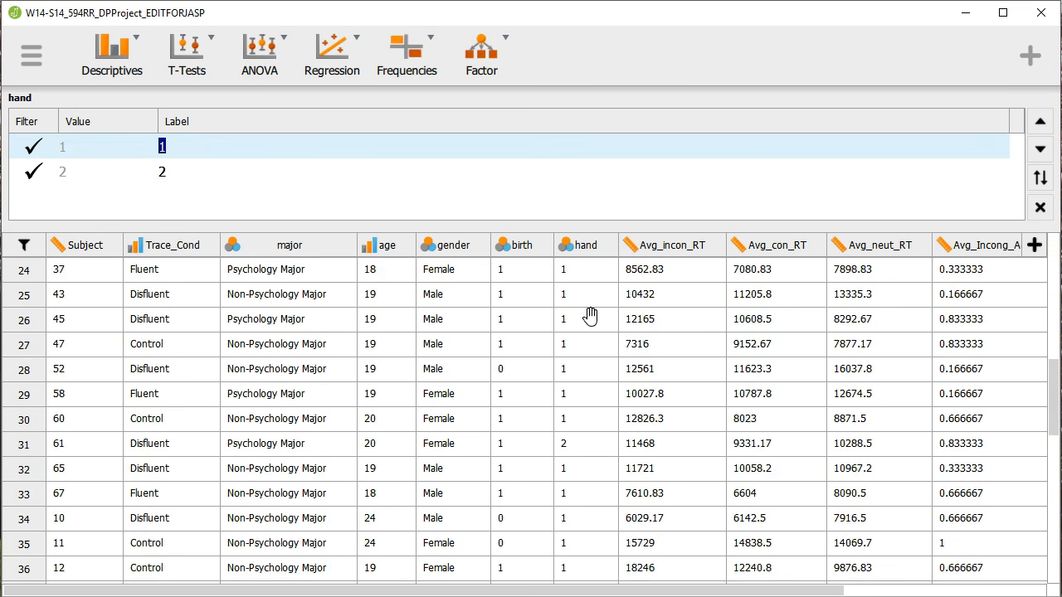
pyautogui.scroll(-6, 605, 442)
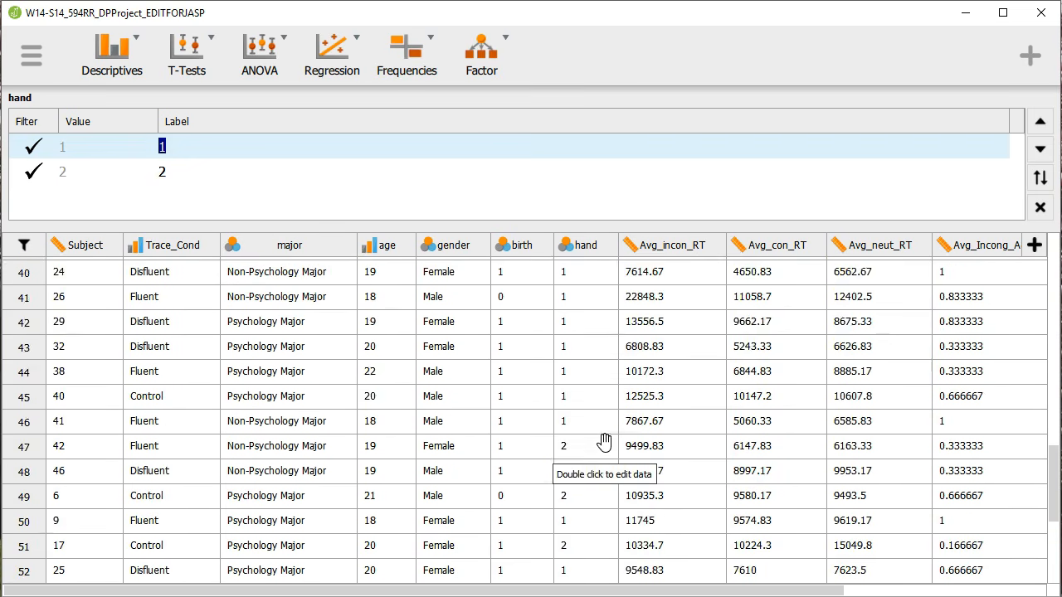
pyautogui.scroll(12, 606, 431)
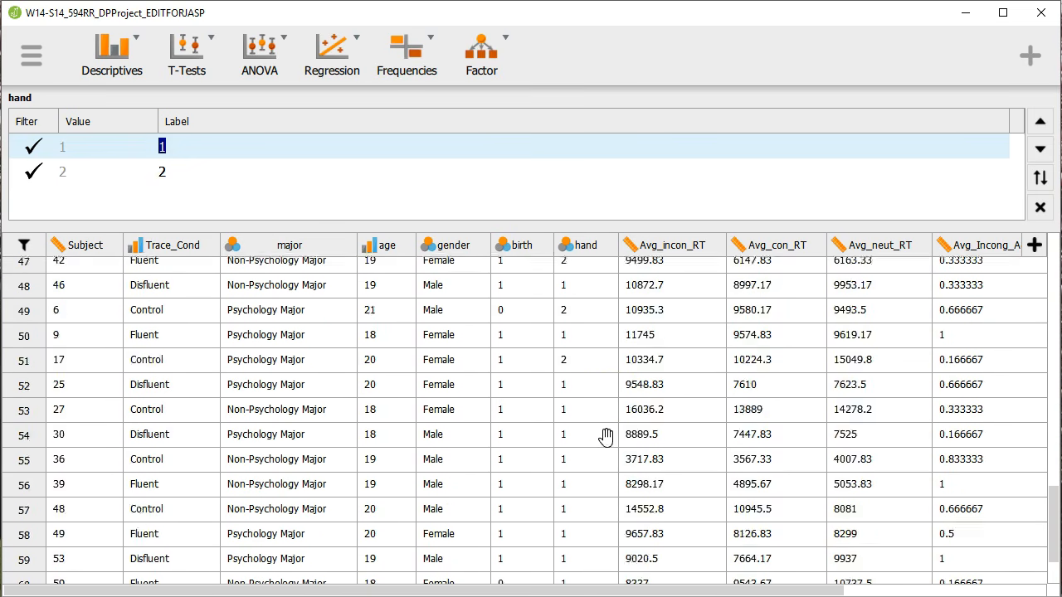
pyautogui.scroll(5, 607, 410)
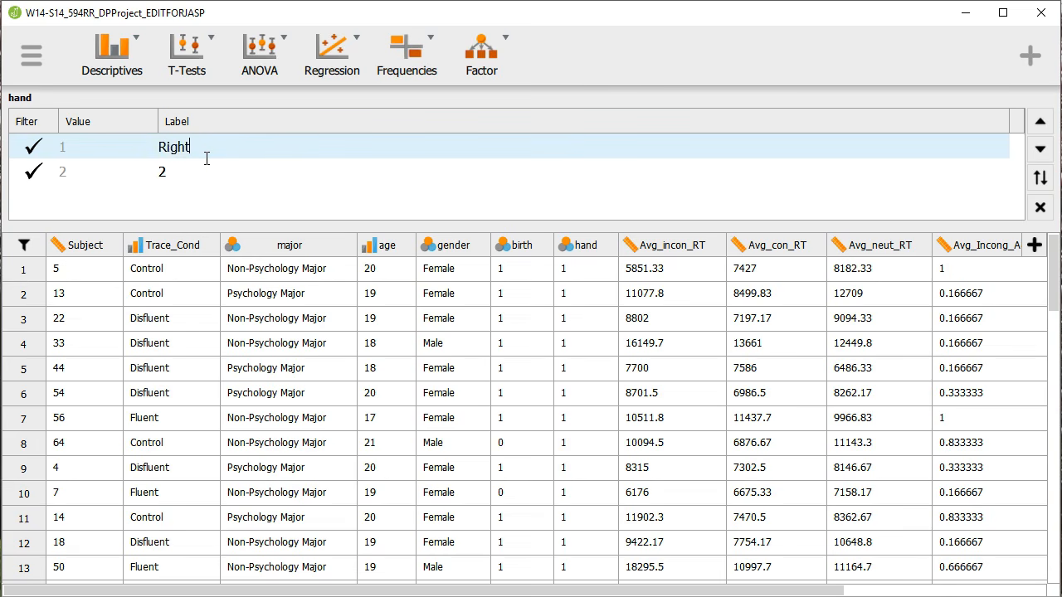
pyautogui.write('-handed')
pyautogui.click(198, 171)
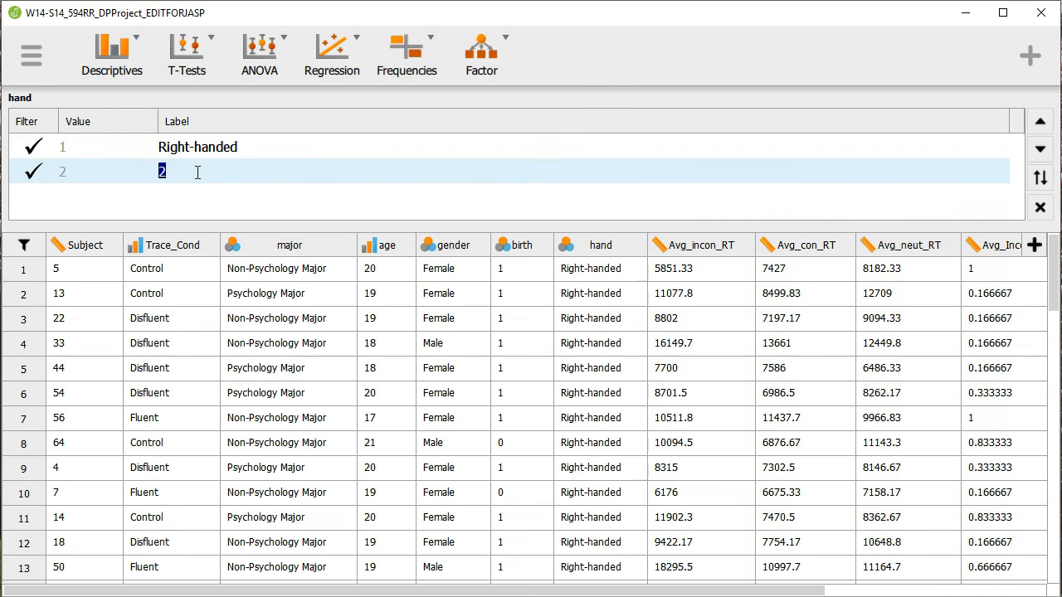
pyautogui.write('Left-handed')
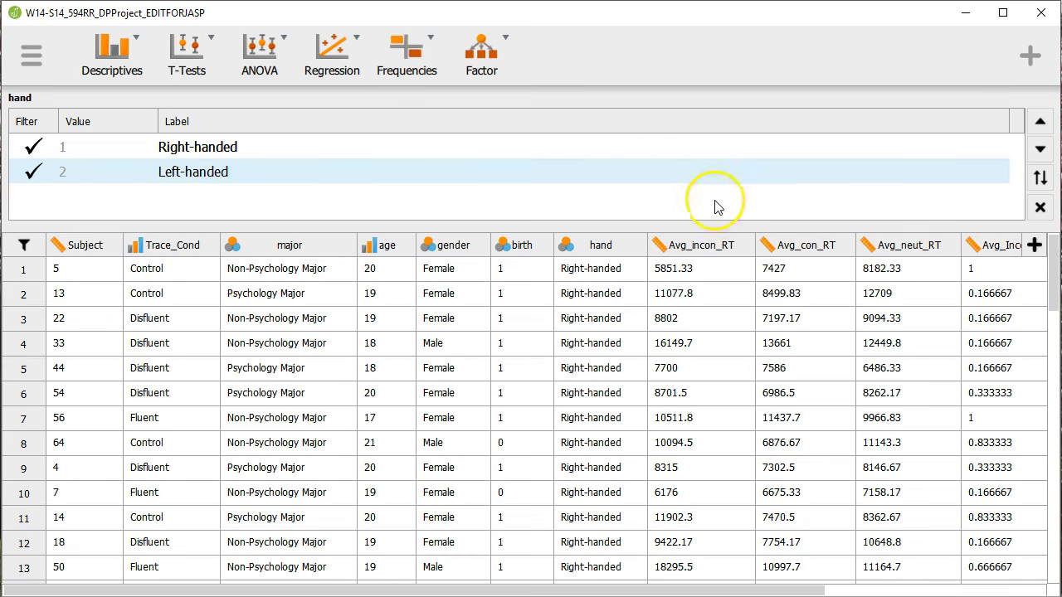
# Step: Commit the hand labels by moving the focus between the two label entries, and close the label view
pyautogui.click(1035, 205)
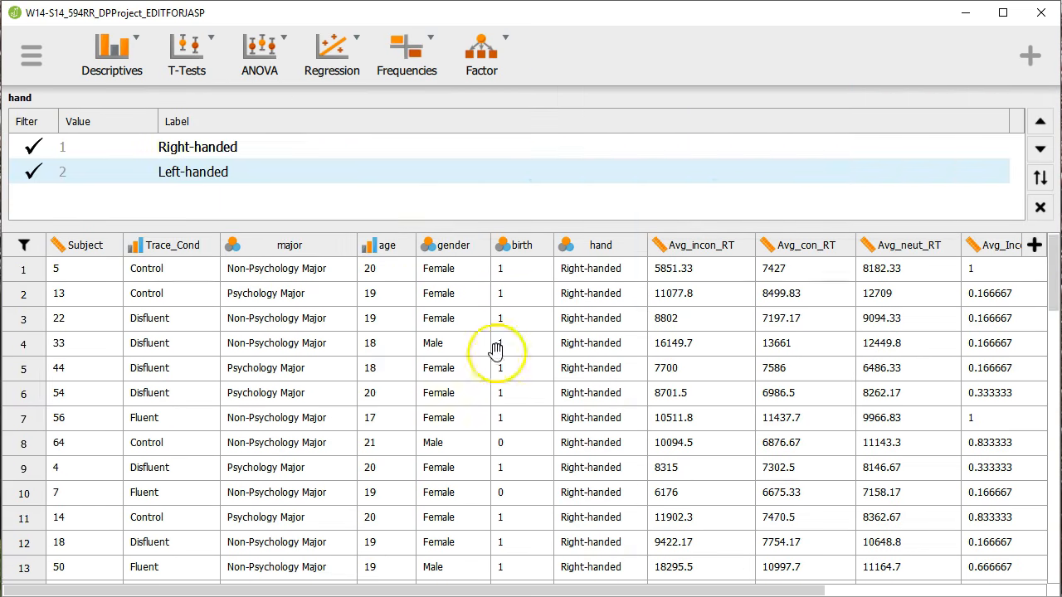
pyautogui.scroll(-7, 618, 415)
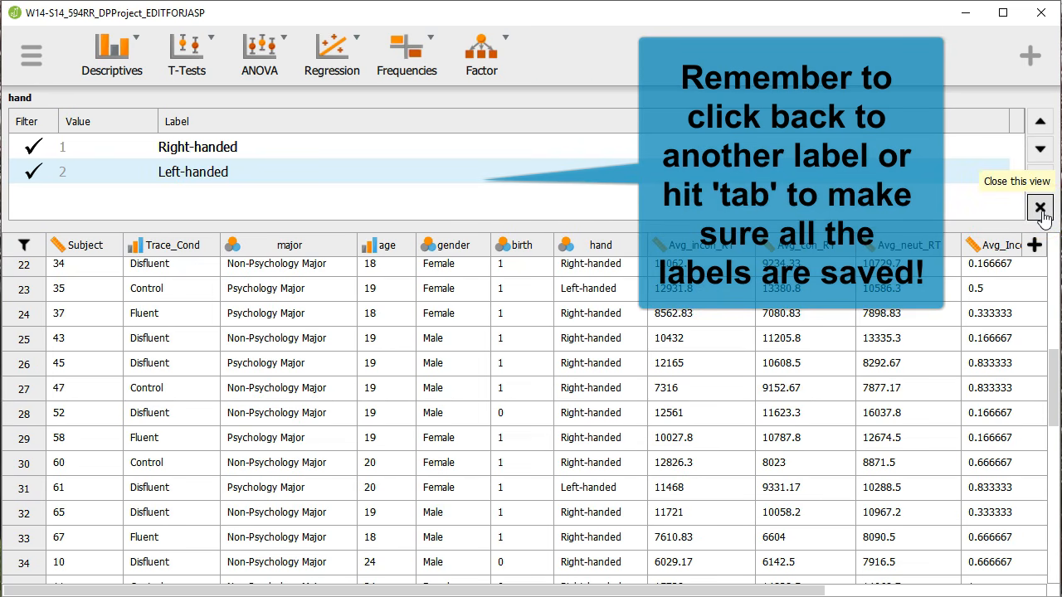
pyautogui.click(314, 169)
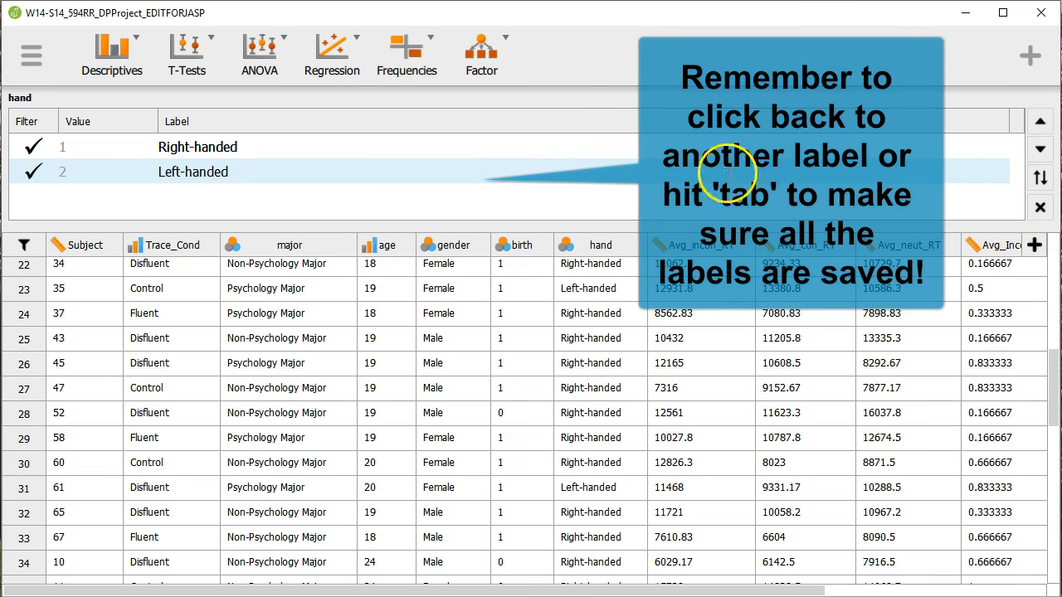
pyautogui.click(390, 147)
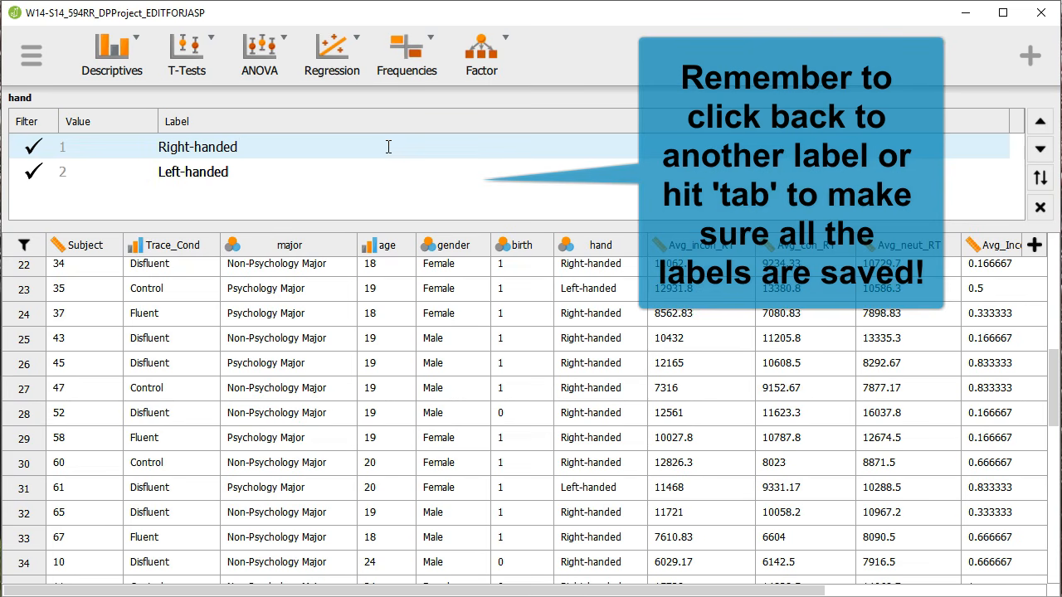
pyautogui.click(332, 155)
pyautogui.click(360, 173)
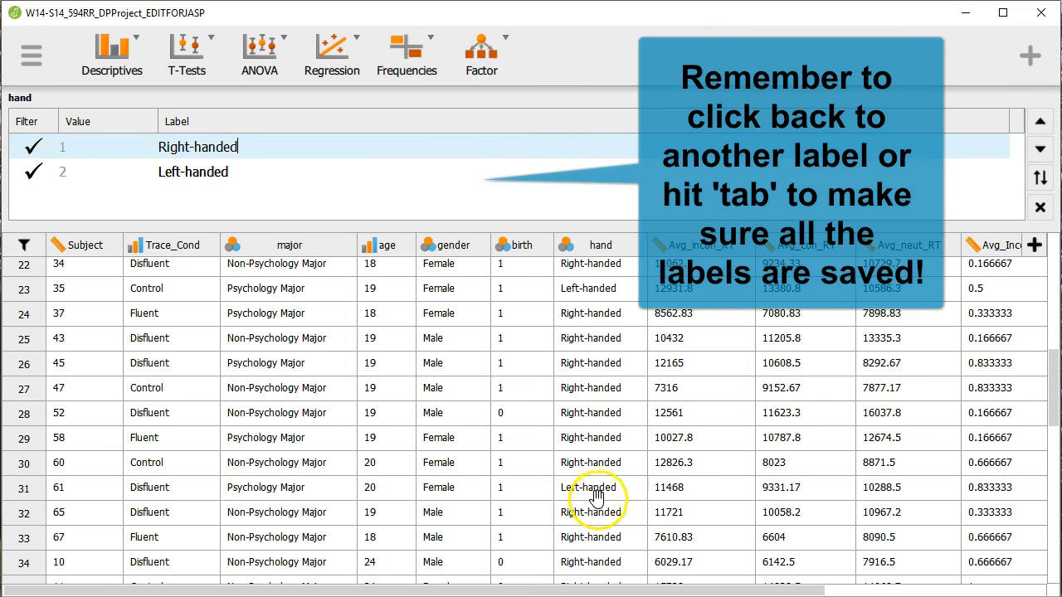
pyautogui.click(745, 374)
pyautogui.scroll(4, 749, 377)
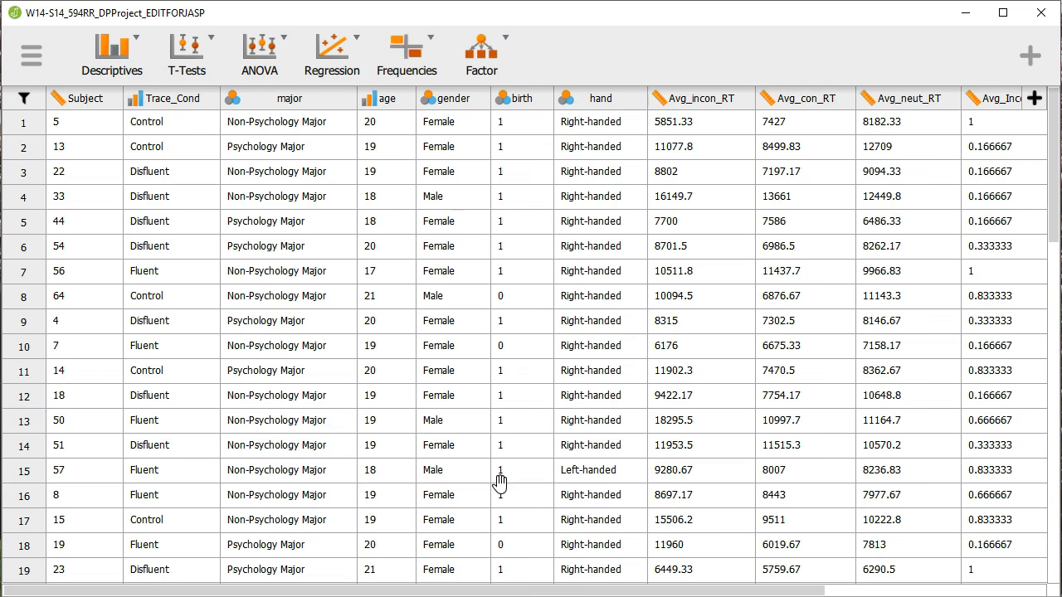
# Step: Start a Descriptives analysis on the labelled data set
pyautogui.click(104, 71)
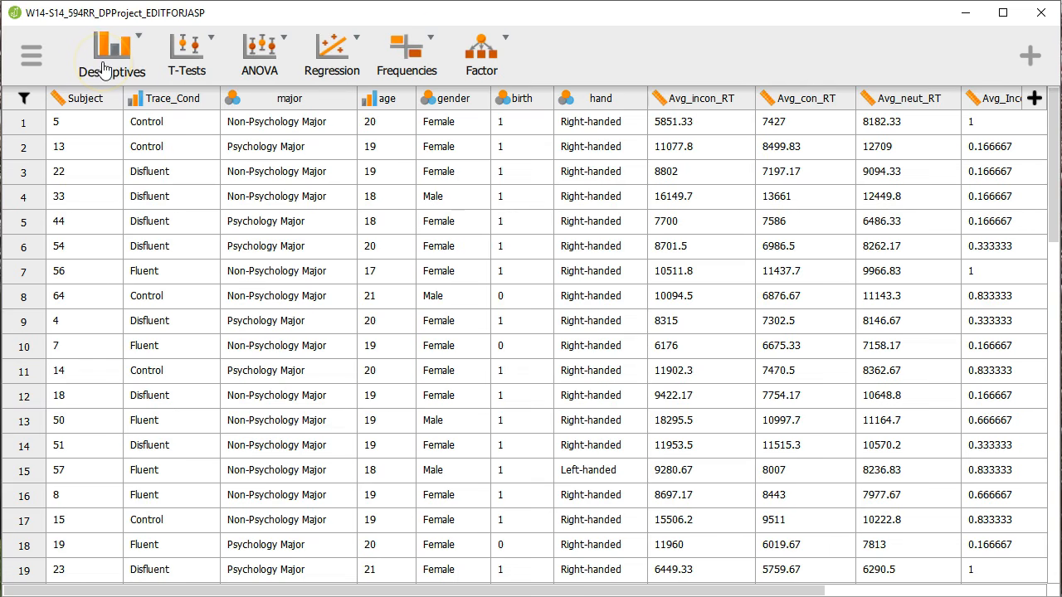